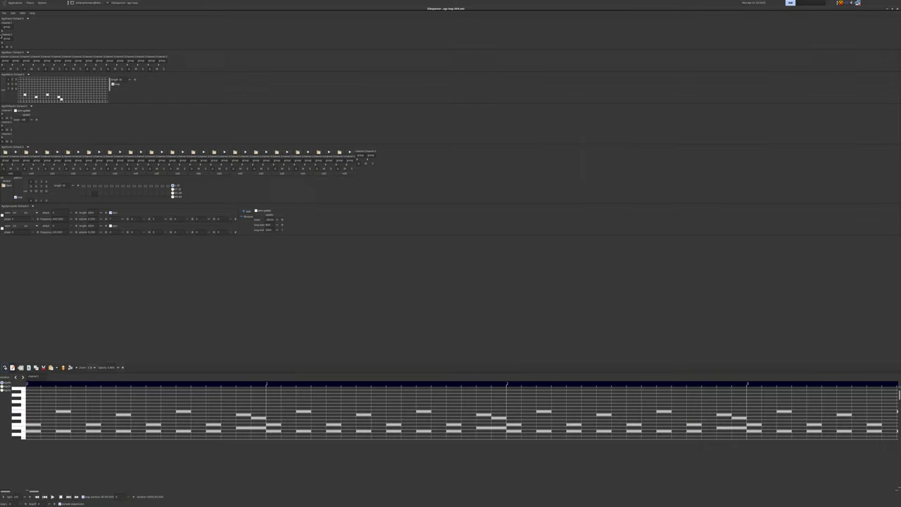
Step: Export the loop to an audio file after choosing the backend and soundcard, and replace the existing file
{"action": "left_click", "coordinate": [5, 13]}
{"action": "left_click", "coordinate": [10, 33]}
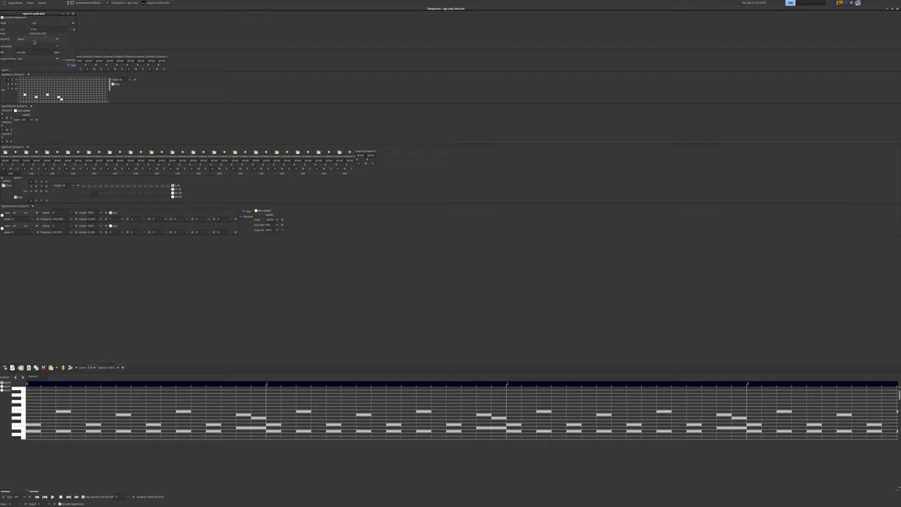
{"action": "left_click", "coordinate": [34, 40]}
{"action": "left_click", "coordinate": [35, 41]}
{"action": "left_click", "coordinate": [55, 54]}
{"action": "double_click", "coordinate": [73, 40]}
{"action": "left_click_drag", "start_coordinate": [29, 13], "coordinate": [459, 37]}
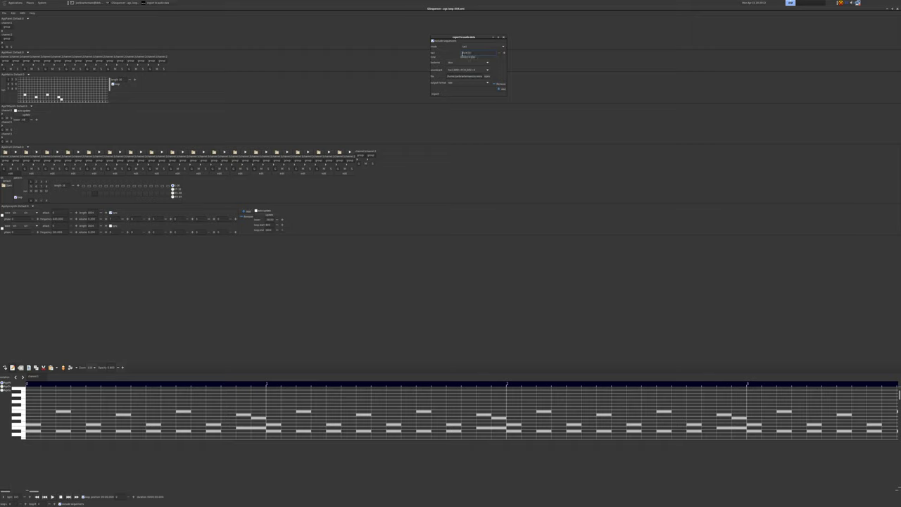
{"action": "left_click", "coordinate": [436, 95]}
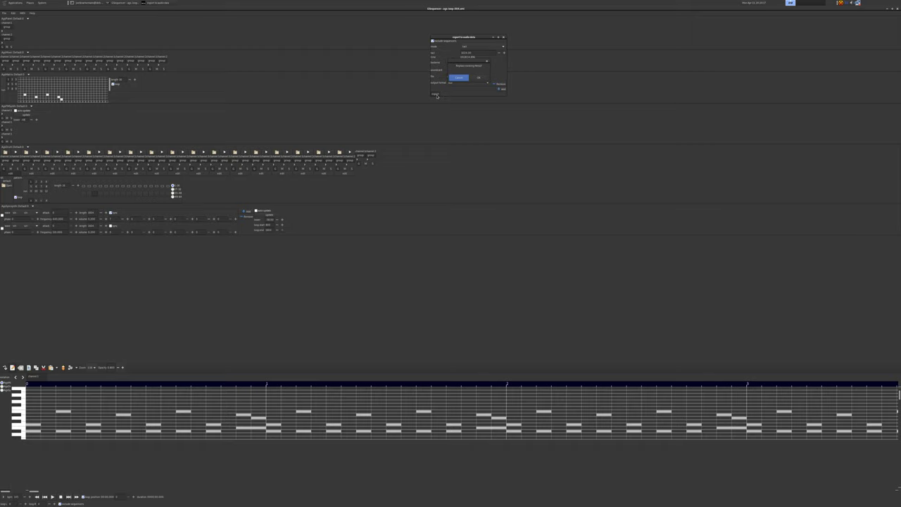
{"action": "left_click", "coordinate": [477, 79]}
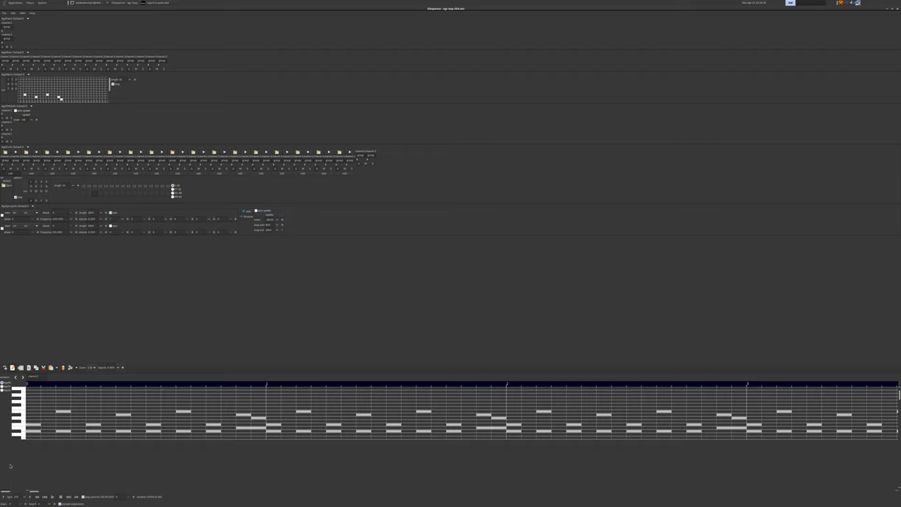
Step: Widen the machine list beside the piano roll and expand the oscillator controls of all three FM synth channels
{"action": "left_click_drag", "start_coordinate": [10, 465], "coordinate": [57, 470]}
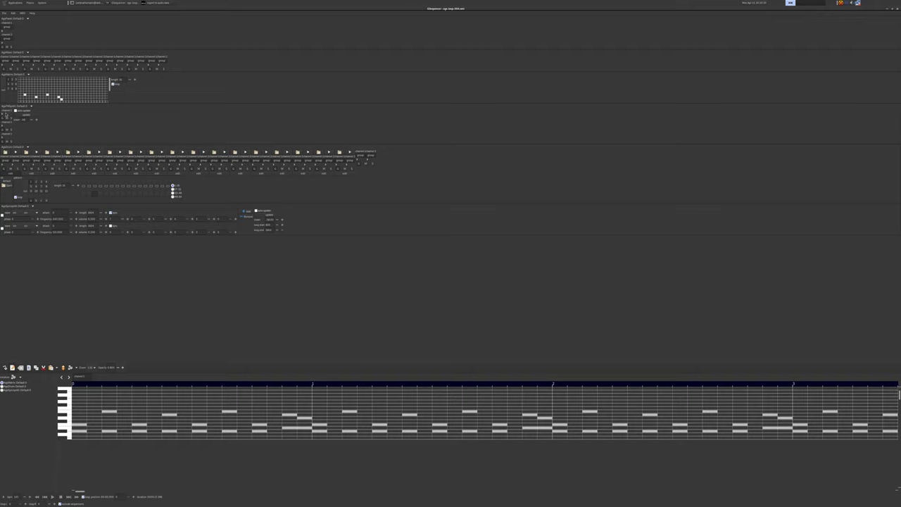
{"action": "left_click", "coordinate": [4, 116]}
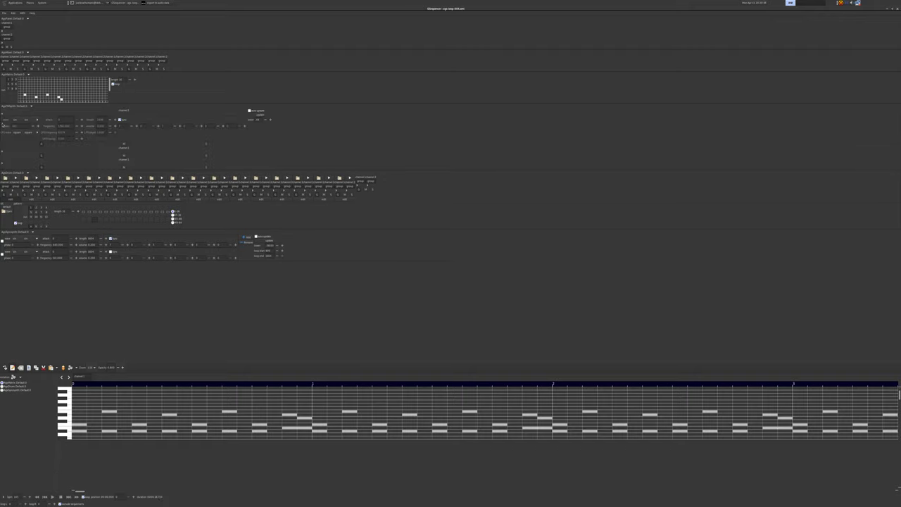
{"action": "left_click", "coordinate": [2, 152]}
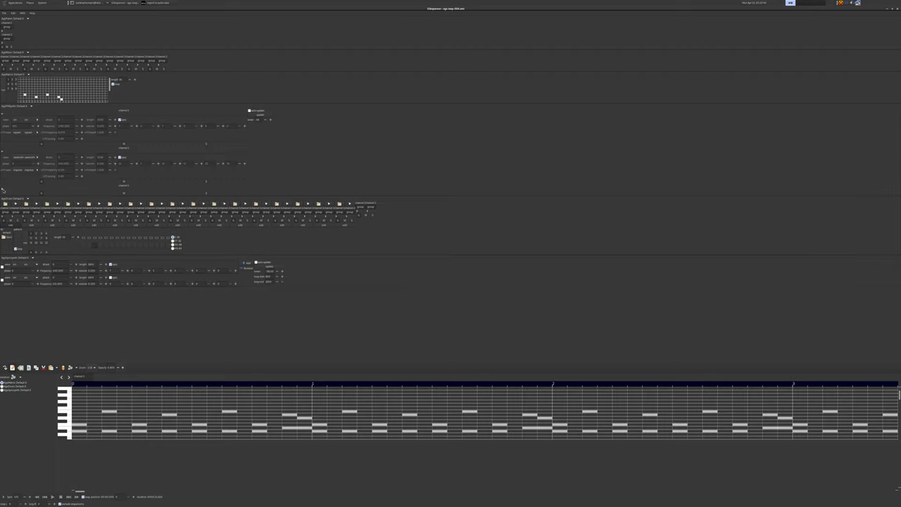
{"action": "left_click", "coordinate": [2, 190]}
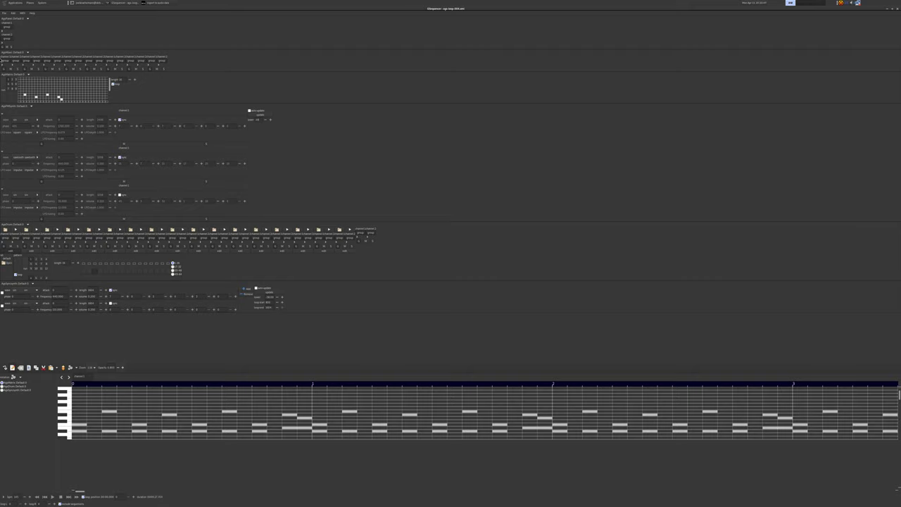
Step: Expand the first six mixer channel strips and enlarge the machine area above the notation editor
{"action": "left_click", "coordinate": [4, 62]}
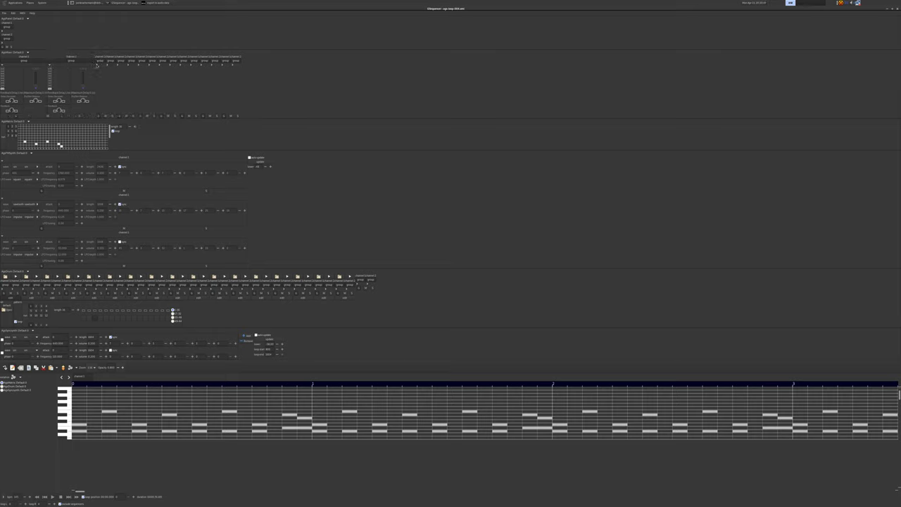
{"action": "left_click", "coordinate": [122, 64]}
{"action": "left_click", "coordinate": [135, 65]}
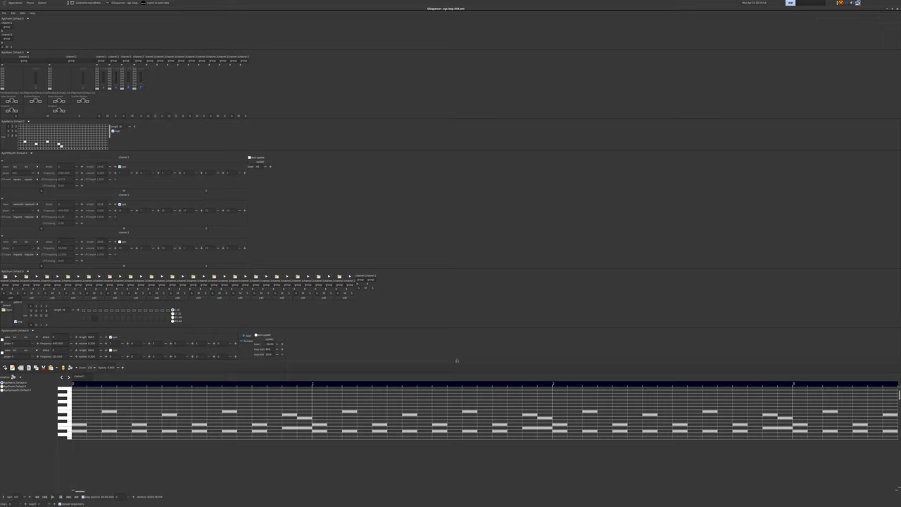
{"action": "left_click_drag", "start_coordinate": [457, 372], "coordinate": [457, 393]}
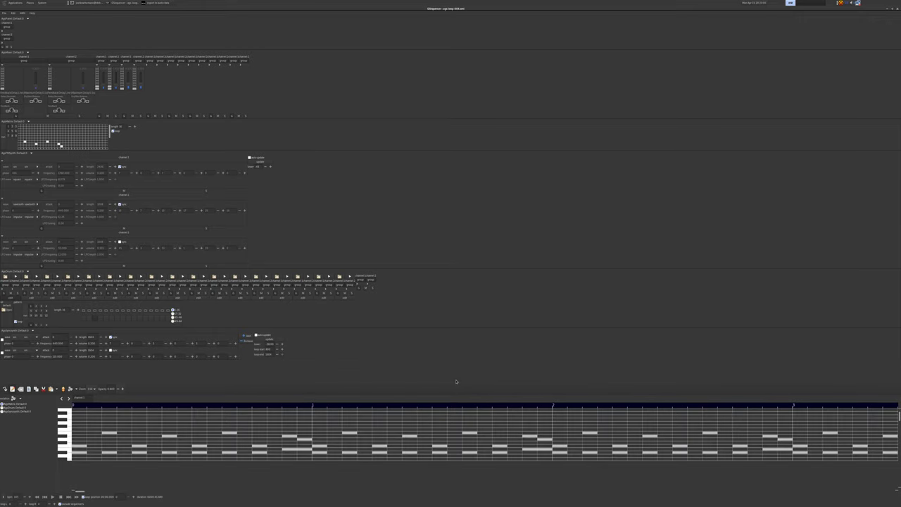
Step: Examine the drum, sync synth and matrix notation in the piano roll with all four measures in view
{"action": "left_click", "coordinate": [15, 411]}
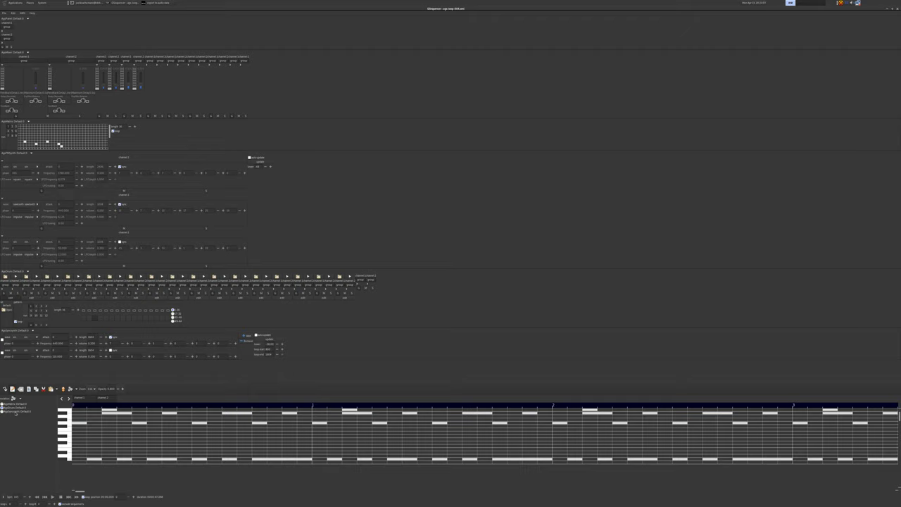
{"action": "left_click", "coordinate": [15, 412]}
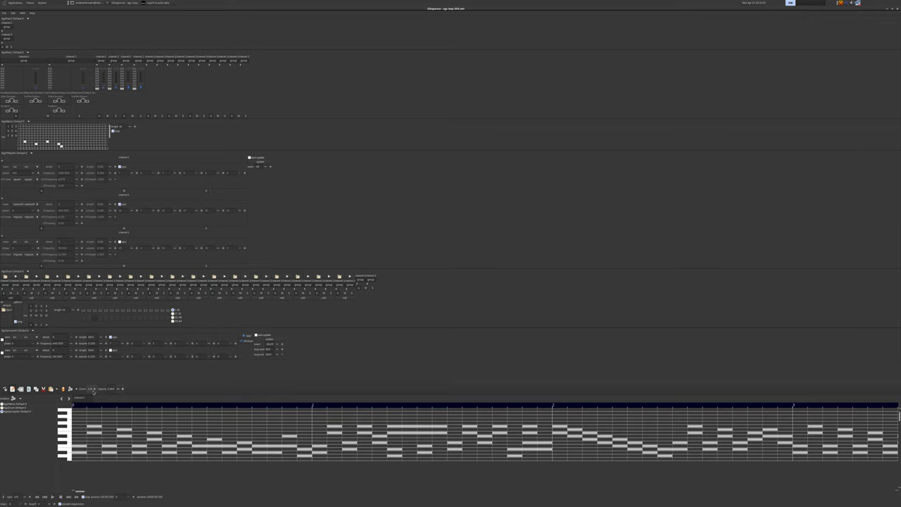
{"action": "left_click", "coordinate": [93, 392]}
{"action": "left_click", "coordinate": [92, 378]}
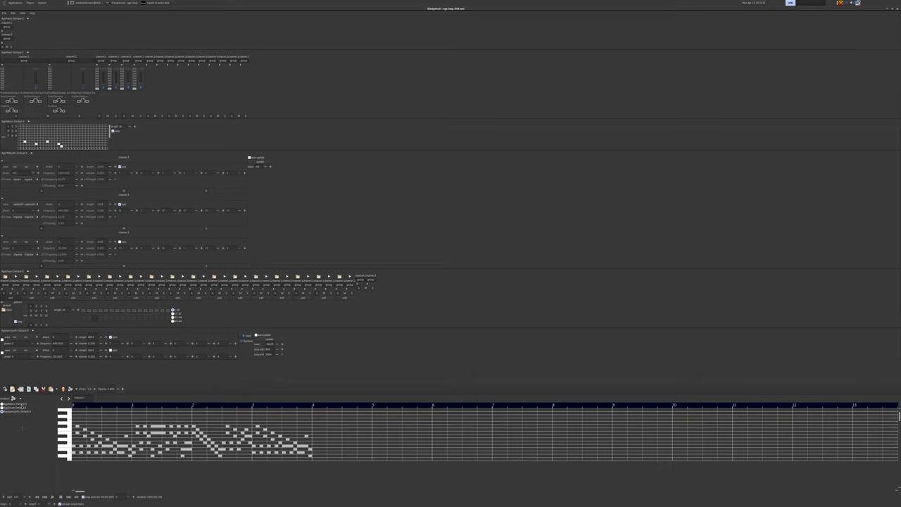
{"action": "left_click", "coordinate": [22, 409]}
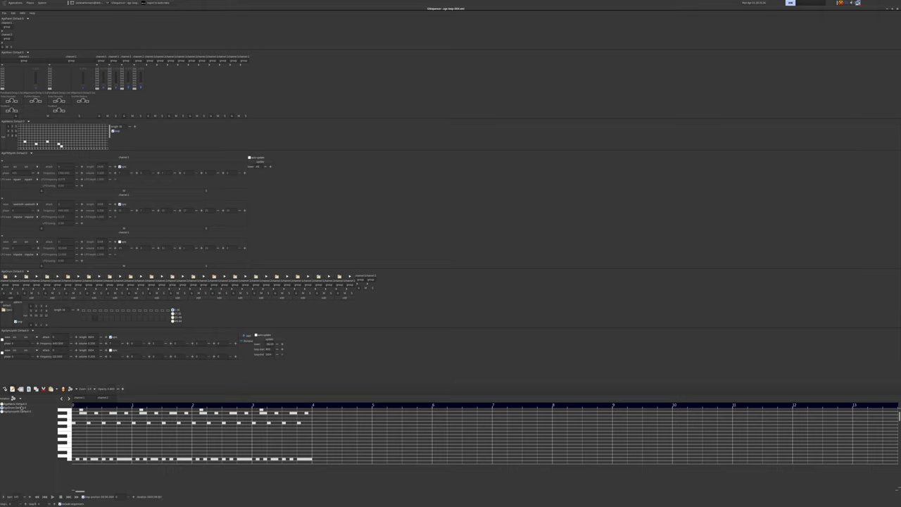
{"action": "left_click", "coordinate": [21, 404]}
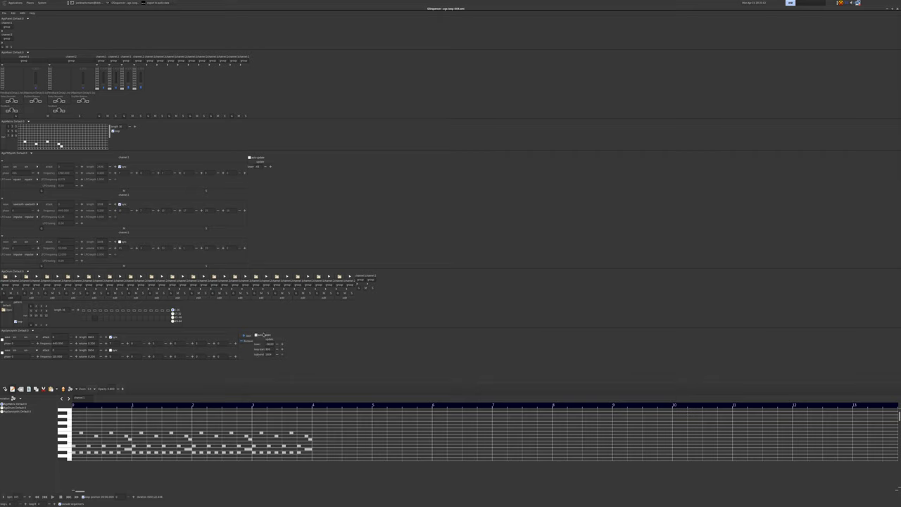
Step: Try other waveforms, including triangle, on the sync synth's second oscillator and set it back to sin
{"action": "left_click", "coordinate": [21, 350]}
{"action": "left_click", "coordinate": [17, 357]}
{"action": "left_click", "coordinate": [26, 350]}
{"action": "left_click", "coordinate": [26, 356]}
{"action": "left_click", "coordinate": [26, 350]}
{"action": "left_click", "coordinate": [26, 355]}
{"action": "left_click", "coordinate": [26, 350]}
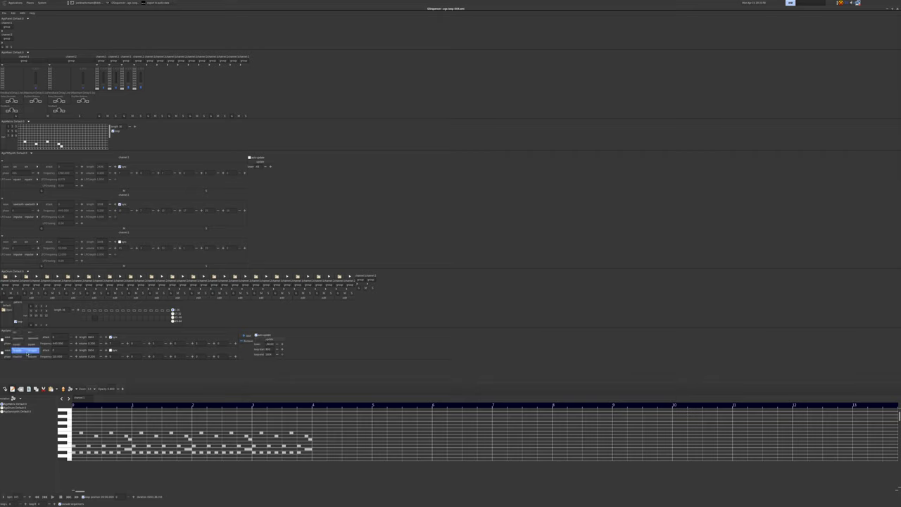
{"action": "left_click", "coordinate": [26, 354]}
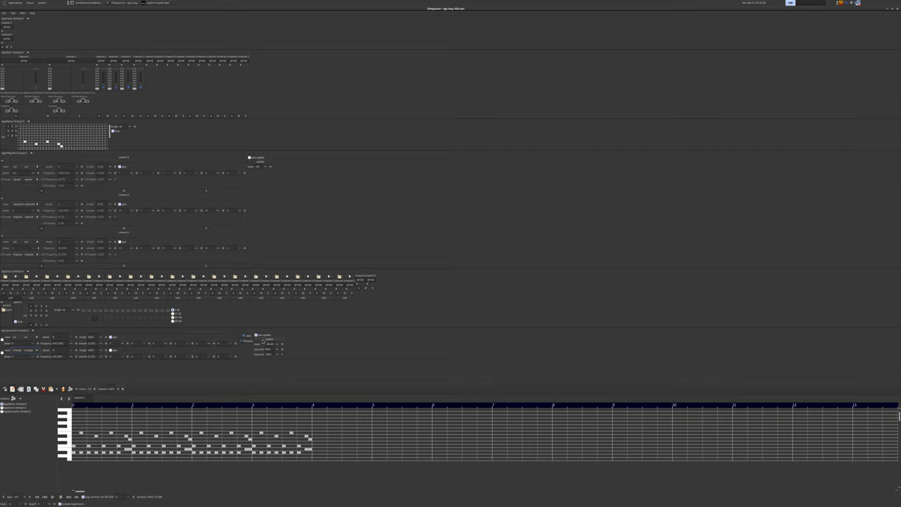
{"action": "left_click", "coordinate": [33, 350]}
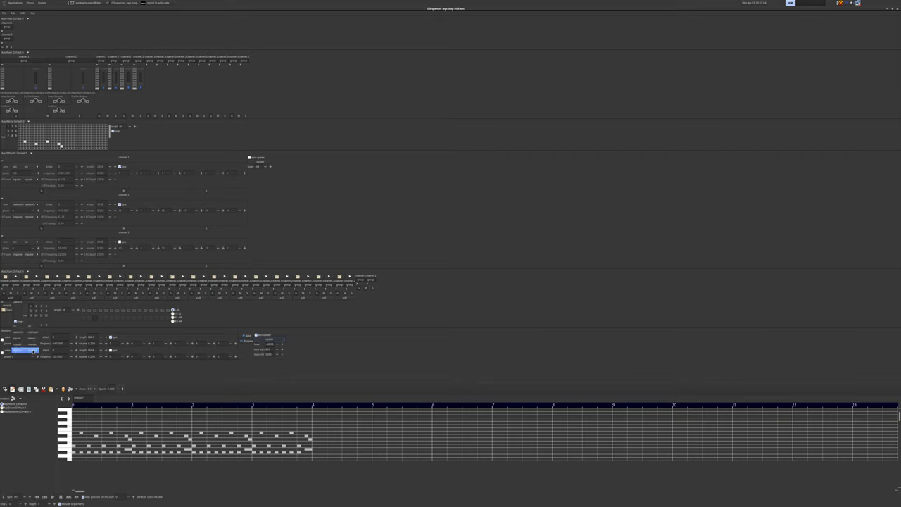
{"action": "left_click", "coordinate": [26, 325]}
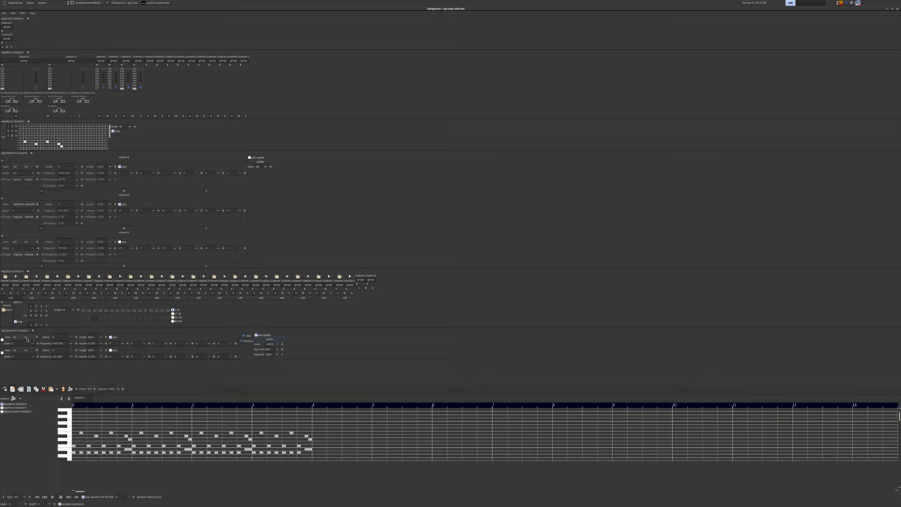
Step: Try other waveforms on the sync synth's first oscillator and set it back to sin
{"action": "left_click", "coordinate": [28, 336]}
{"action": "left_click", "coordinate": [26, 343]}
{"action": "left_click", "coordinate": [24, 338]}
{"action": "left_click", "coordinate": [25, 335]}
{"action": "double_click", "coordinate": [52, 338]}
Step: Set the second FM synth channel's oscillator wave to sin
{"action": "left_click", "coordinate": [28, 202]}
{"action": "left_click", "coordinate": [31, 201]}
{"action": "left_click", "coordinate": [32, 203]}
{"action": "left_click", "coordinate": [31, 204]}
{"action": "left_click", "coordinate": [30, 216]}
Step: Set the third FM synth channel's LFO wave to triangle and edit the synth's lower value
{"action": "left_click", "coordinate": [25, 240]}
{"action": "left_click", "coordinate": [36, 256]}
{"action": "left_click", "coordinate": [32, 250]}
{"action": "left_click_drag", "start_coordinate": [261, 165], "coordinate": [262, 167]}
{"action": "type", "text": "1"}
Step: Select the fifth pad of the drum machine for pattern editing
{"action": "left_click", "coordinate": [25, 57]}
{"action": "left_click", "coordinate": [40, 105]}
{"action": "left_click", "coordinate": [93, 298]}
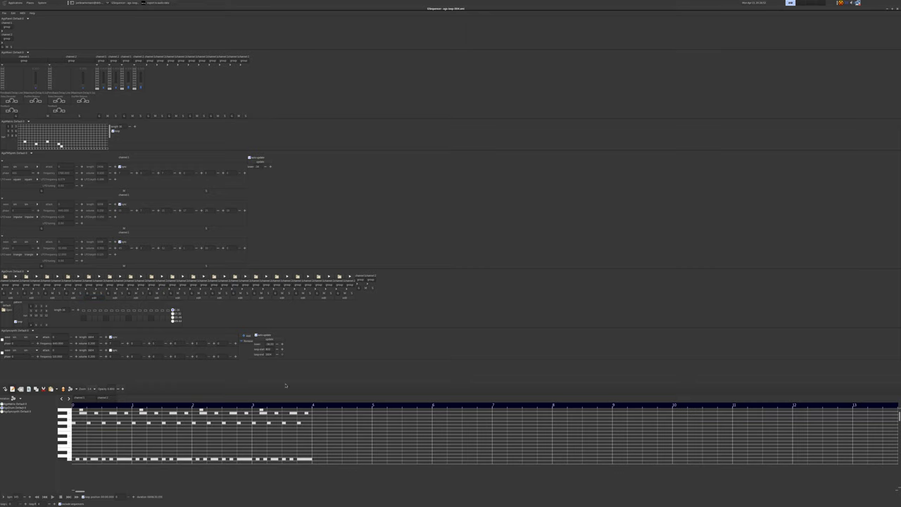
Step: Enlarge the notation editor and expand the channel strips of the drum machine's sixth pad
{"action": "left_click_drag", "start_coordinate": [285, 384], "coordinate": [294, 338]}
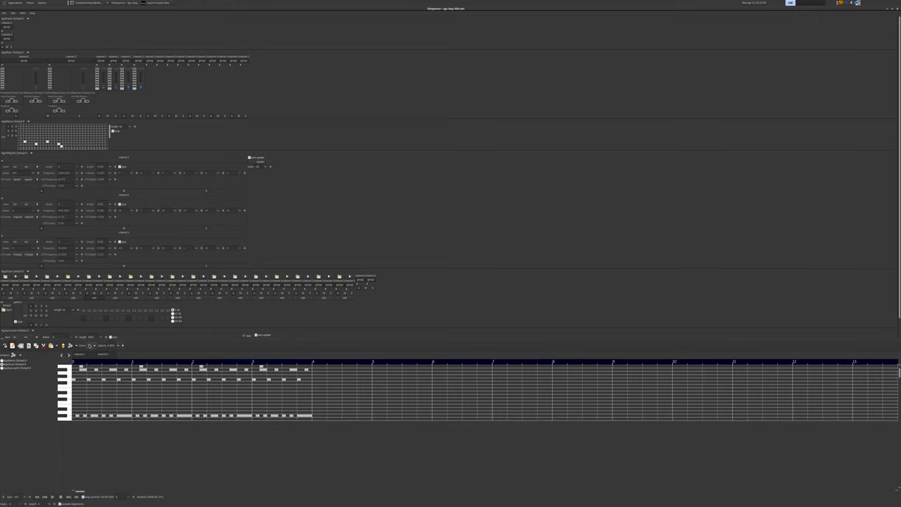
{"action": "left_click", "coordinate": [89, 345]}
{"action": "left_click", "coordinate": [90, 351]}
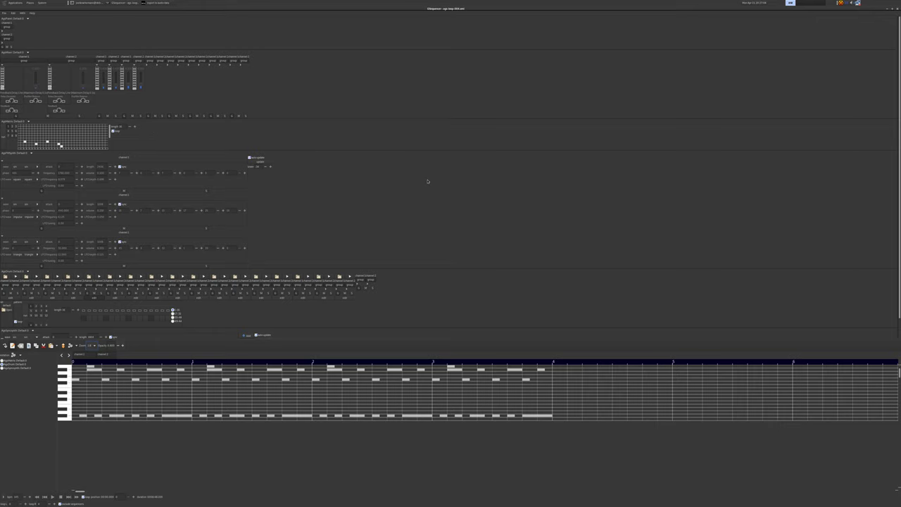
{"action": "scroll", "coordinate": [427, 181], "scroll_direction": "down", "scroll_amount": 1}
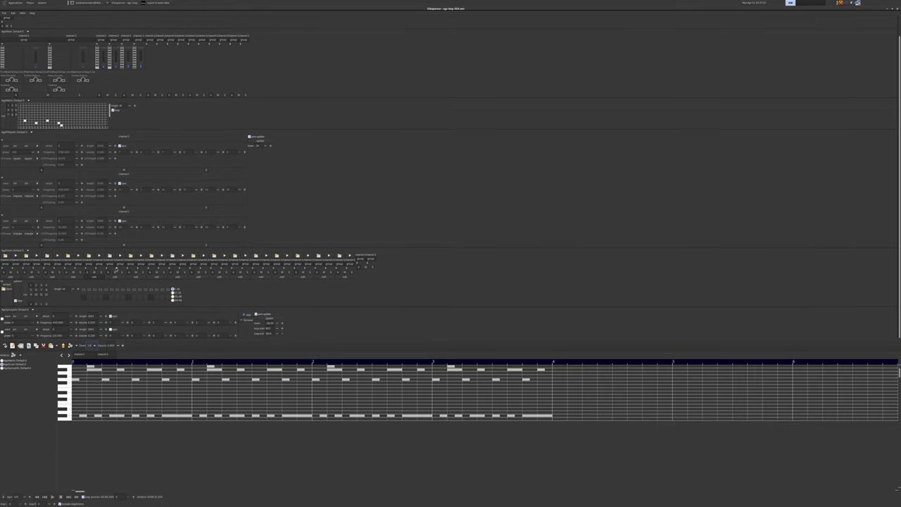
{"action": "left_click", "coordinate": [116, 269]}
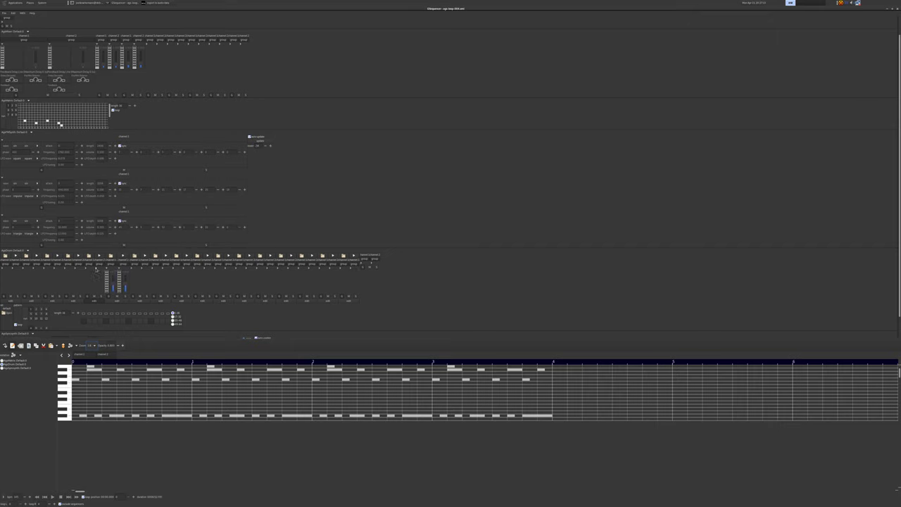
{"action": "left_click", "coordinate": [32, 300]}
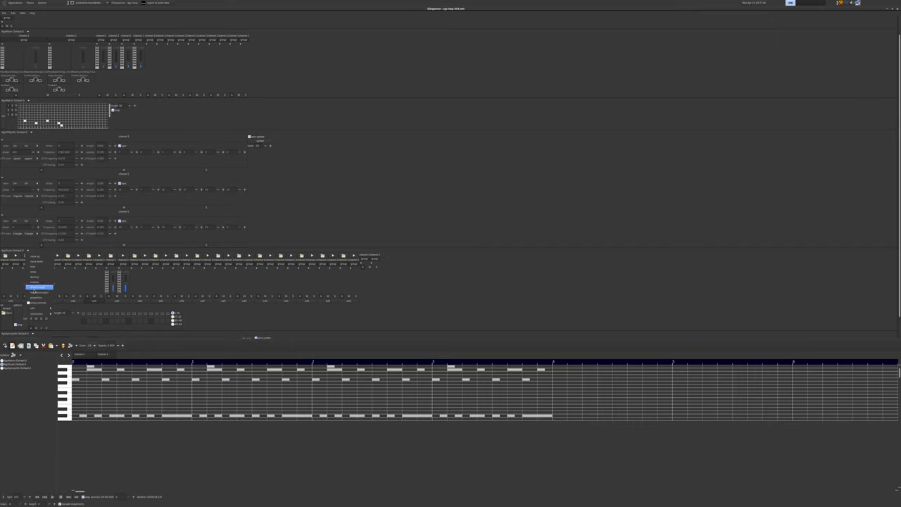
{"action": "left_click", "coordinate": [35, 301]}
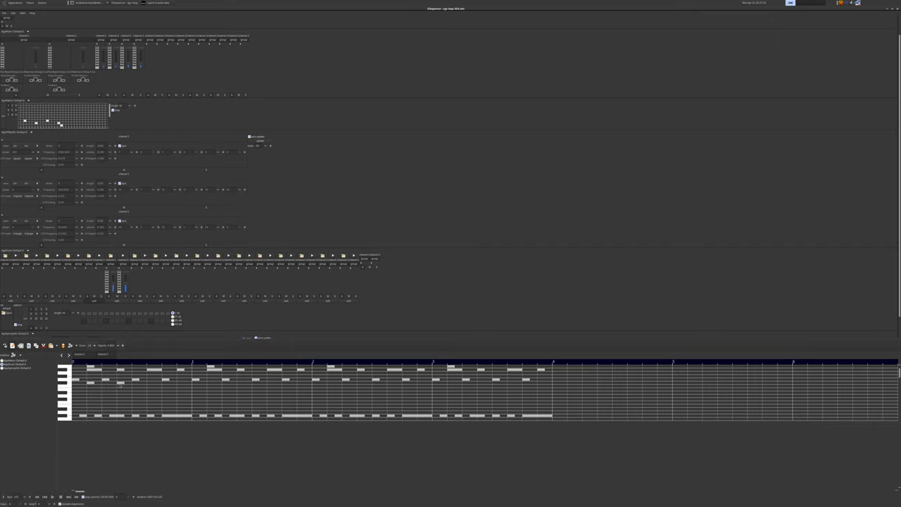
Step: Add spaced single notes across the four measures on the drum row directly below the existing middle notes
{"action": "left_click", "coordinate": [150, 383]}
{"action": "left_click", "coordinate": [179, 383]}
{"action": "left_click", "coordinate": [166, 382]}
{"action": "left_click", "coordinate": [196, 382]}
{"action": "left_click", "coordinate": [226, 383]}
{"action": "left_click", "coordinate": [271, 382]}
{"action": "left_click", "coordinate": [287, 382]}
{"action": "left_click", "coordinate": [330, 383]}
{"action": "left_click", "coordinate": [360, 384]}
{"action": "left_click", "coordinate": [391, 383]}
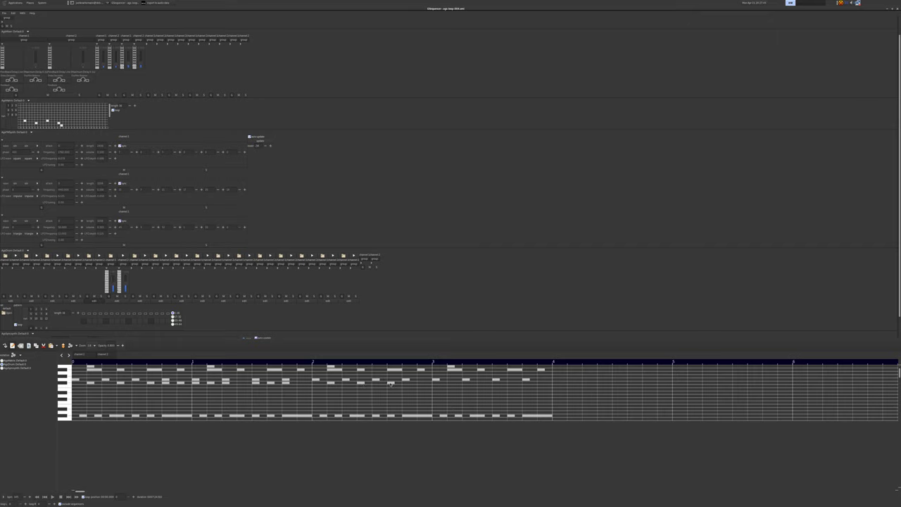
{"action": "left_click", "coordinate": [420, 383]}
{"action": "left_click", "coordinate": [482, 383]}
{"action": "left_click", "coordinate": [528, 383]}
{"action": "left_click", "coordinate": [541, 383]}
Step: Fill gaps in the new drum row with runs of consecutive notes through the first two measures
{"action": "left_click", "coordinate": [90, 346]}
{"action": "left_click", "coordinate": [95, 347]}
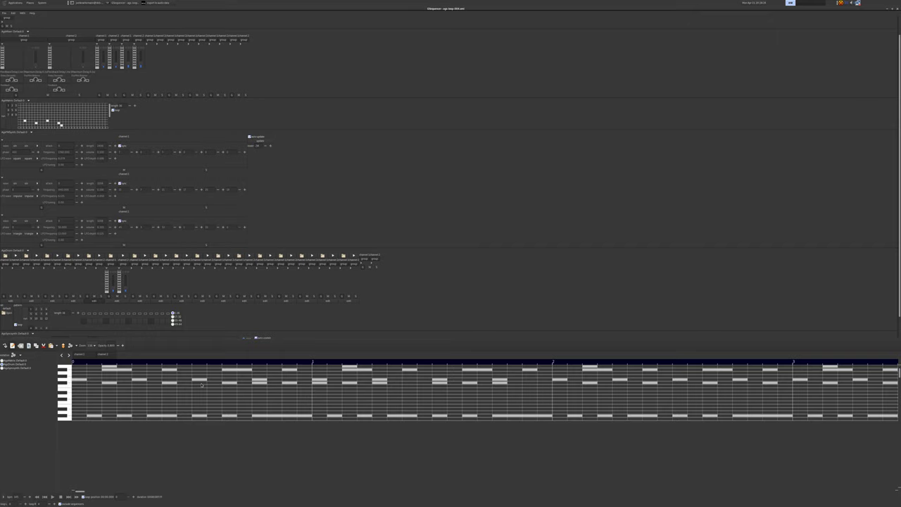
{"action": "left_click", "coordinate": [287, 384]}
{"action": "left_click", "coordinate": [214, 385]}
{"action": "key", "text": "ctrl+z"}
{"action": "left_click_drag", "start_coordinate": [212, 385], "coordinate": [369, 384]}
{"action": "left_click_drag", "start_coordinate": [479, 385], "coordinate": [548, 385]}
{"action": "left_click_drag", "start_coordinate": [454, 384], "coordinate": [463, 384]}
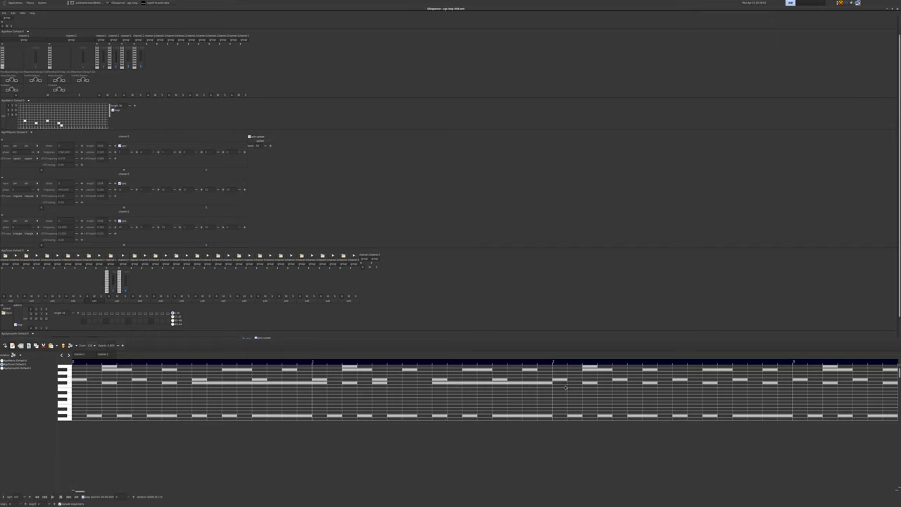
Step: Add notes to the new drum row in the third measure, forming a continuous run at its end
{"action": "left_click", "coordinate": [680, 384]}
{"action": "left_click", "coordinate": [740, 383]}
{"action": "left_click", "coordinate": [755, 384]}
{"action": "left_click", "coordinate": [786, 384]}
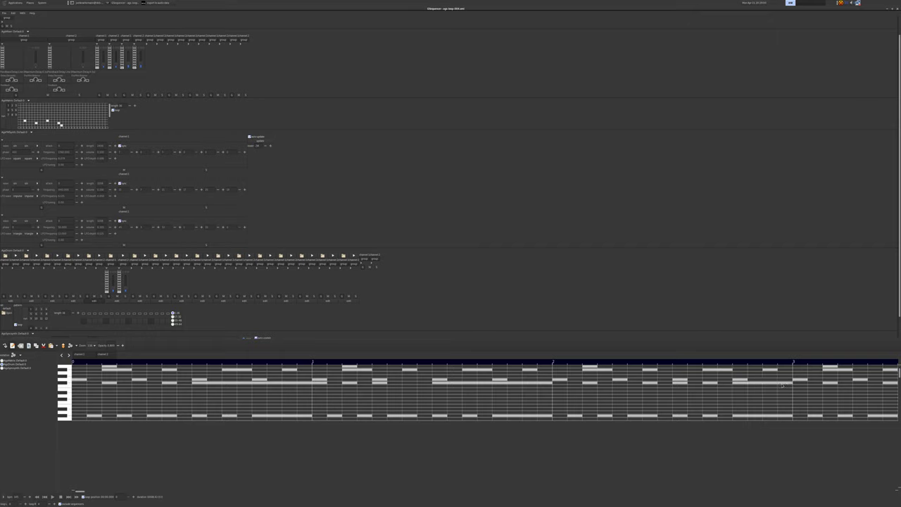